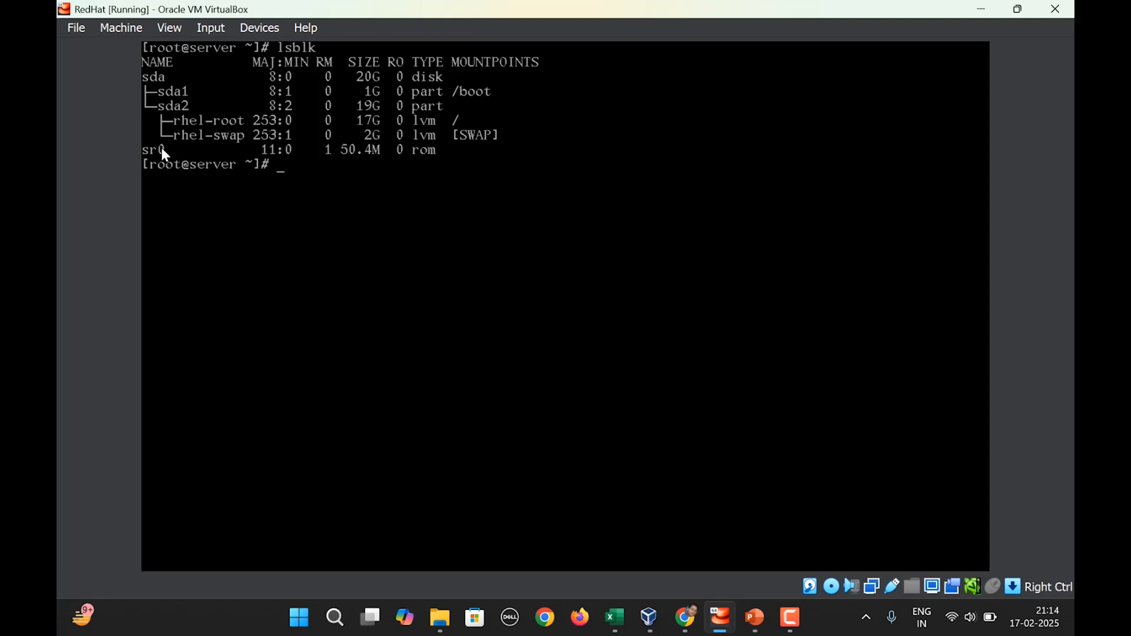
Step: Shut down the RedHat server with poweroff and open the RedHat machine's storage settings to view the RedHat.vdi disk details
type("poweroff")
key("Return")
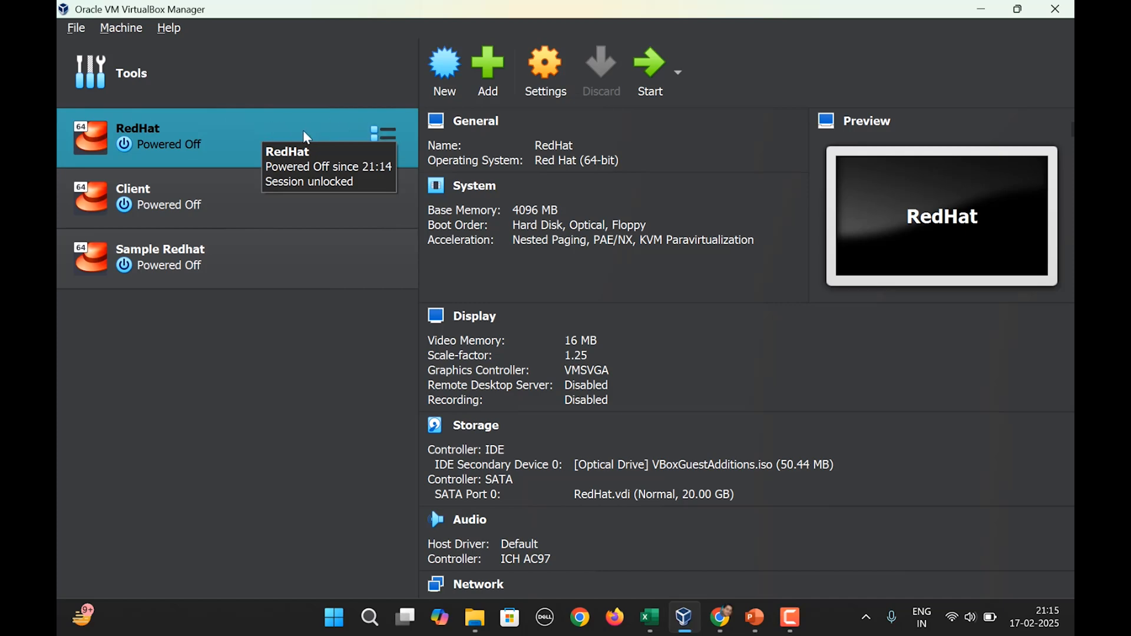
left_click(546, 76)
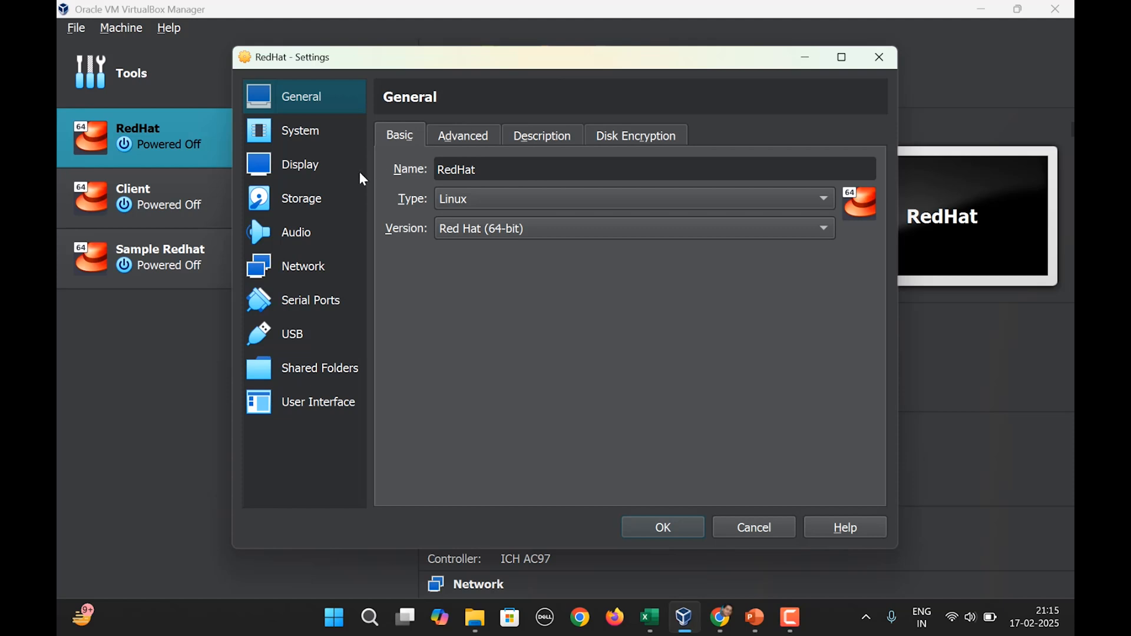
left_click(315, 206)
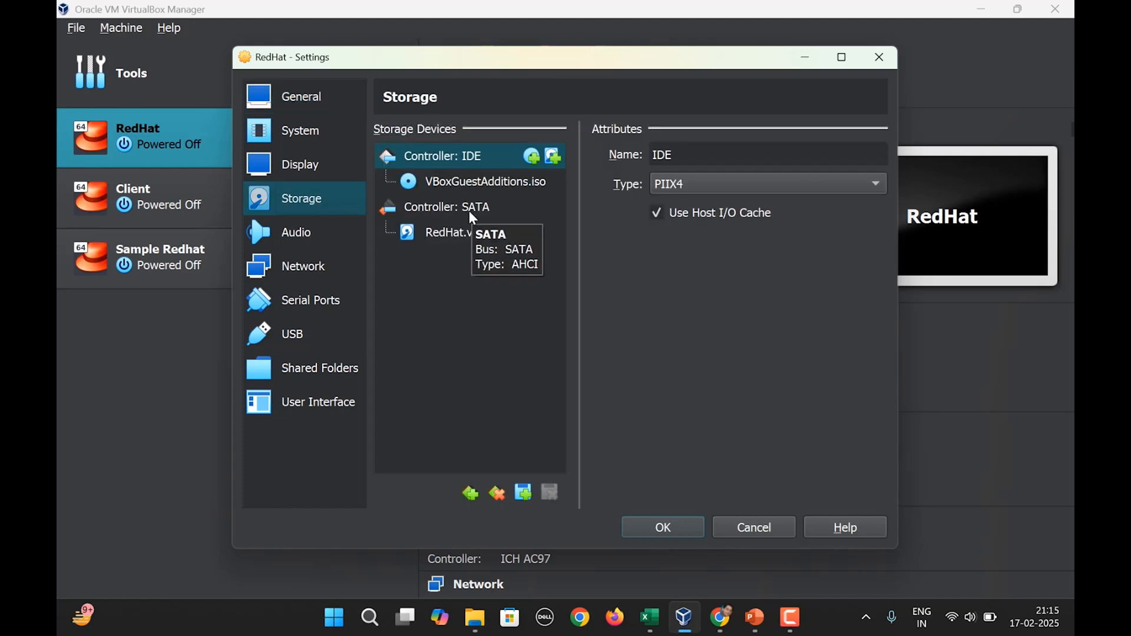
left_click(451, 237)
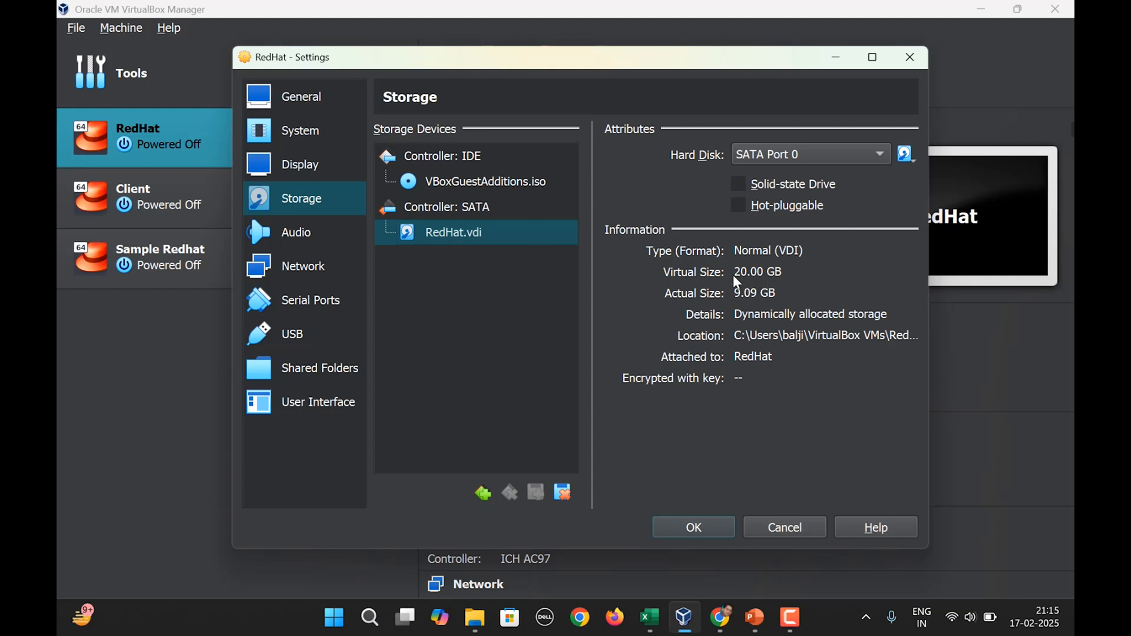
Step: Create a 2 GB VDI hard disk with its full size pre-allocated and attach it to the SATA controller
left_click(442, 212)
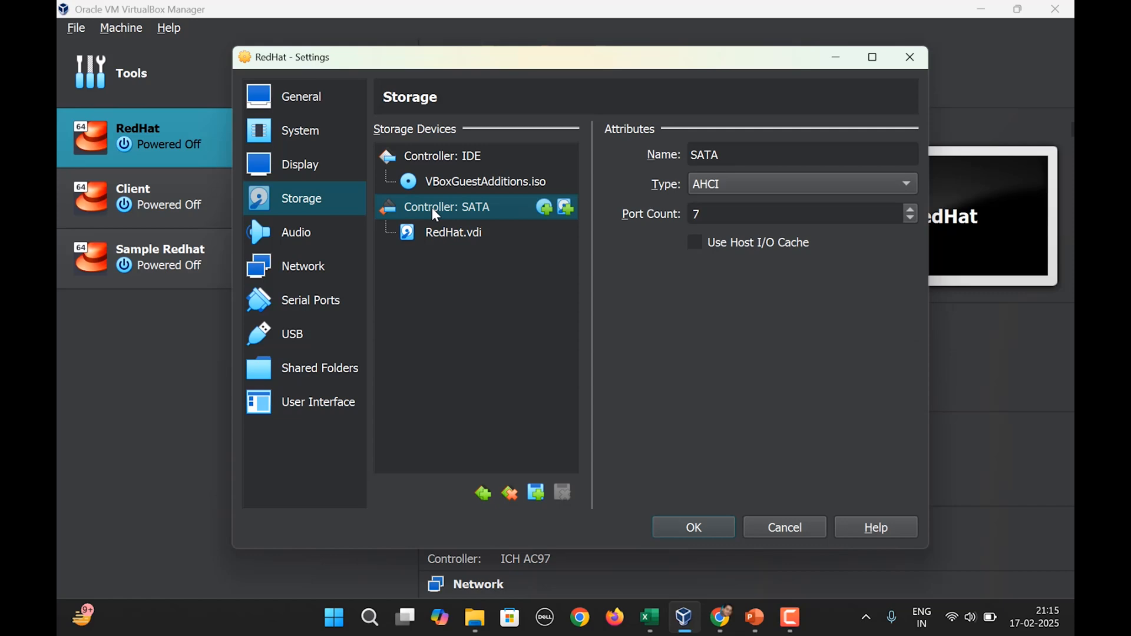
left_click(566, 209)
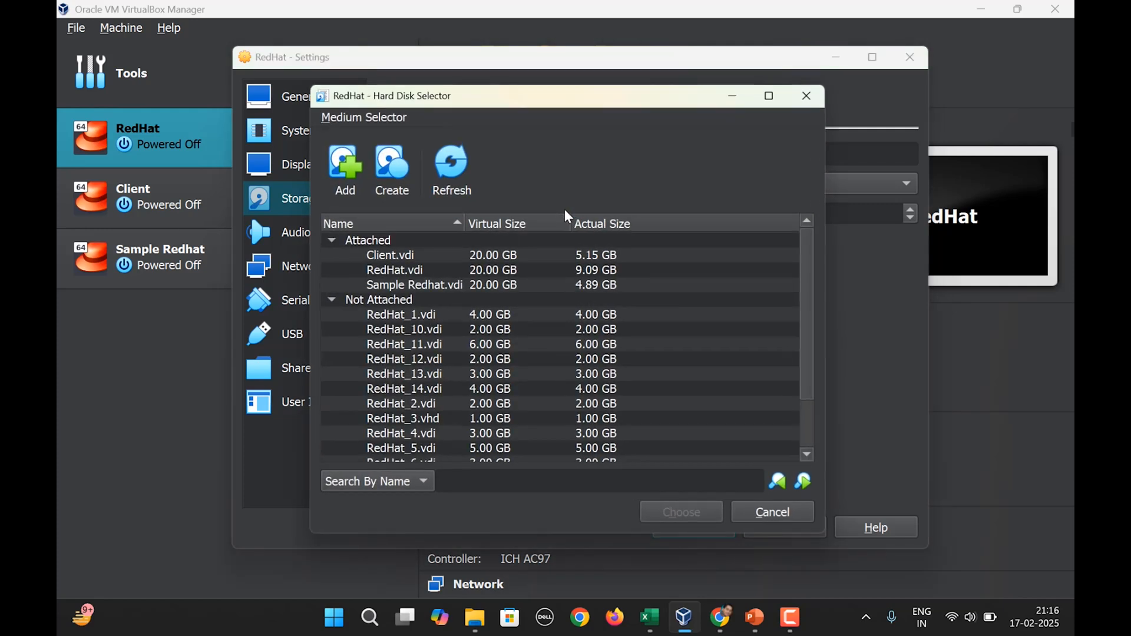
left_click(394, 169)
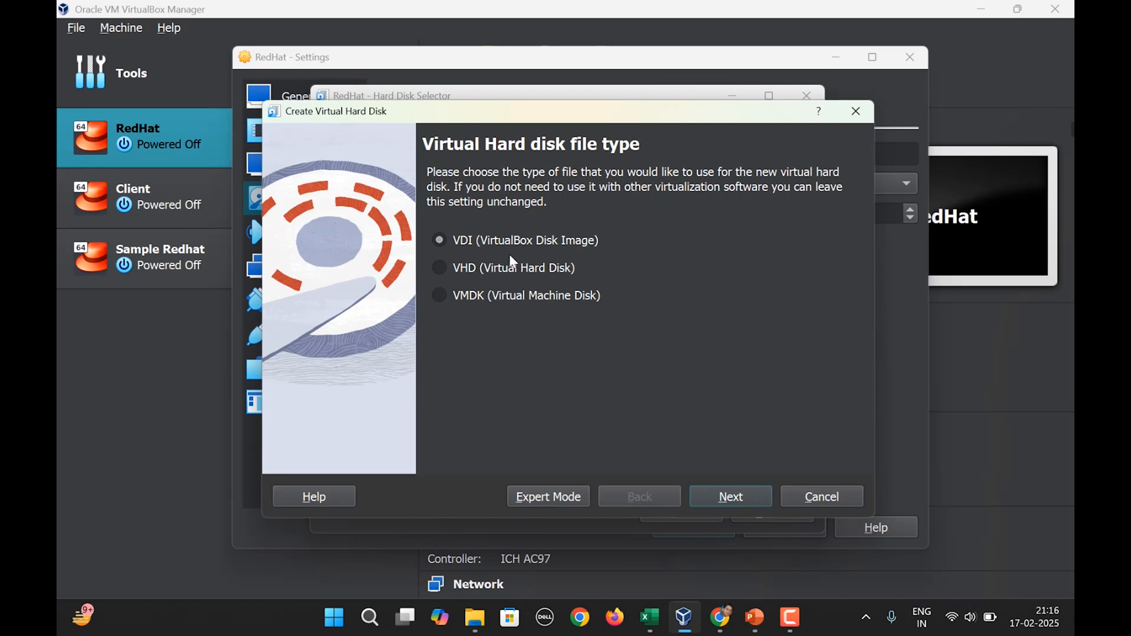
left_click(720, 498)
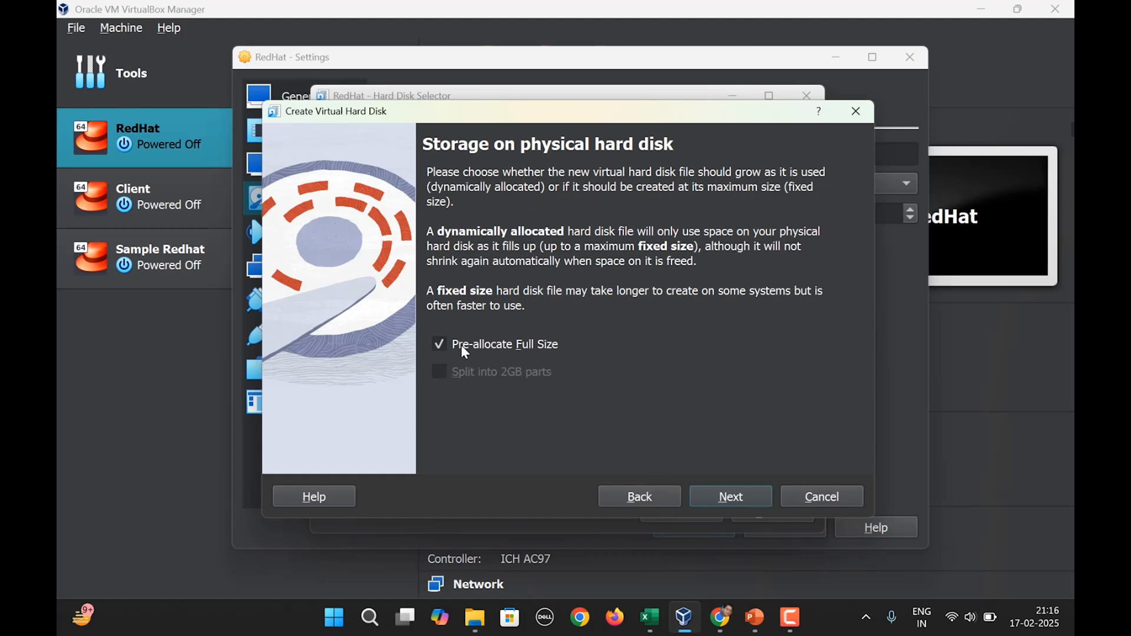
left_click(731, 499)
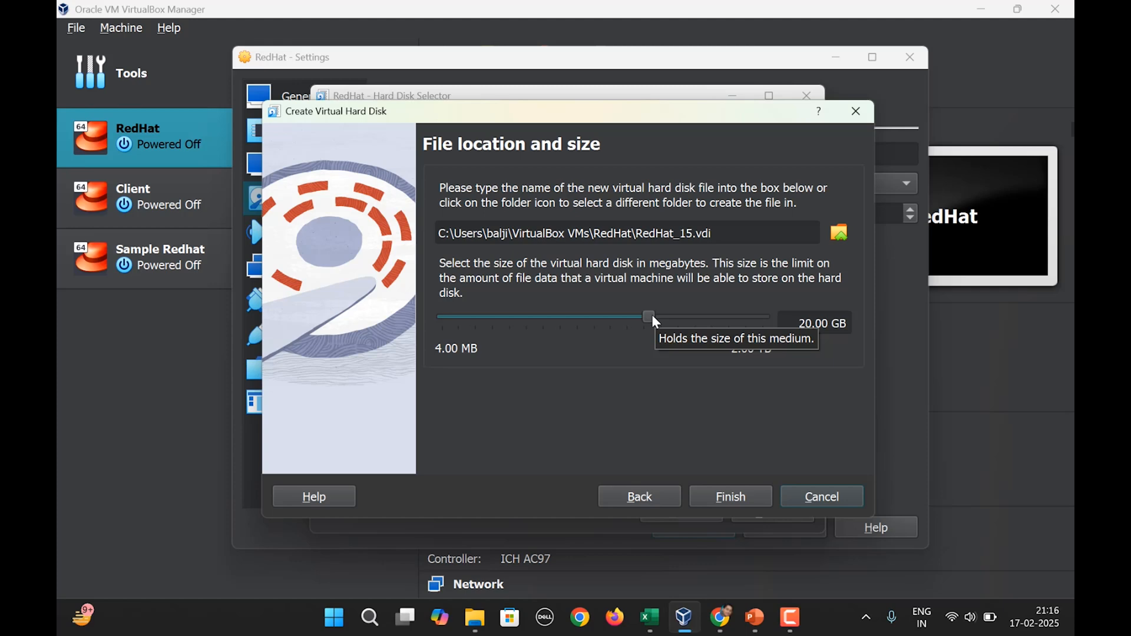
mouse_move(652, 315)
left_mouse_down()
mouse_move(532, 314)
mouse_move(639, 318)
left_mouse_up()
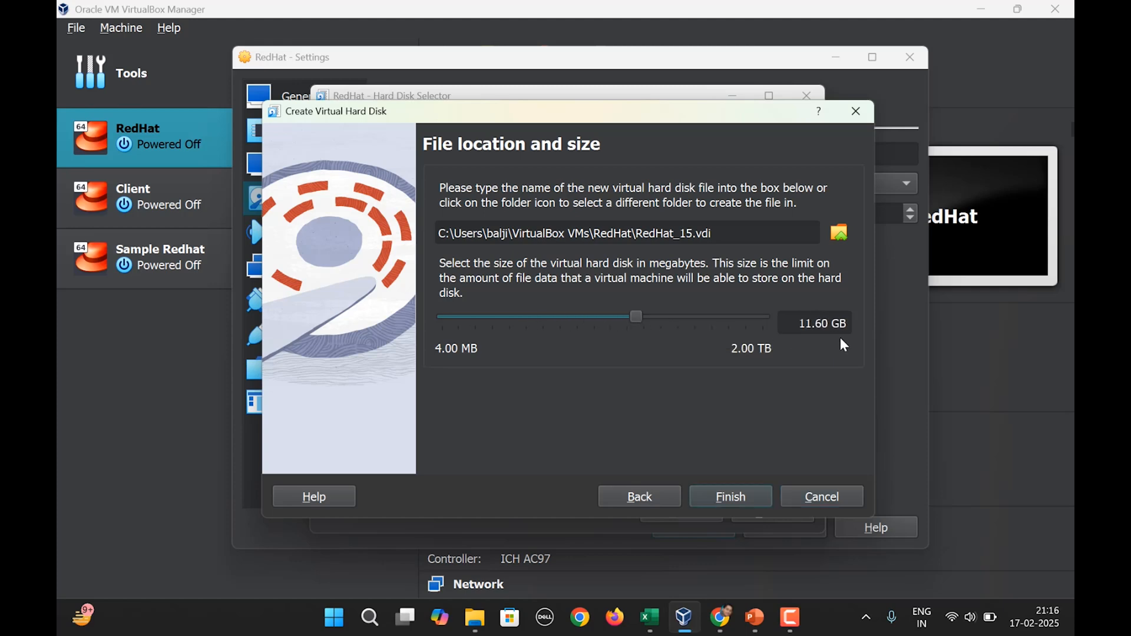
key("BackSpace")
left_click(725, 504)
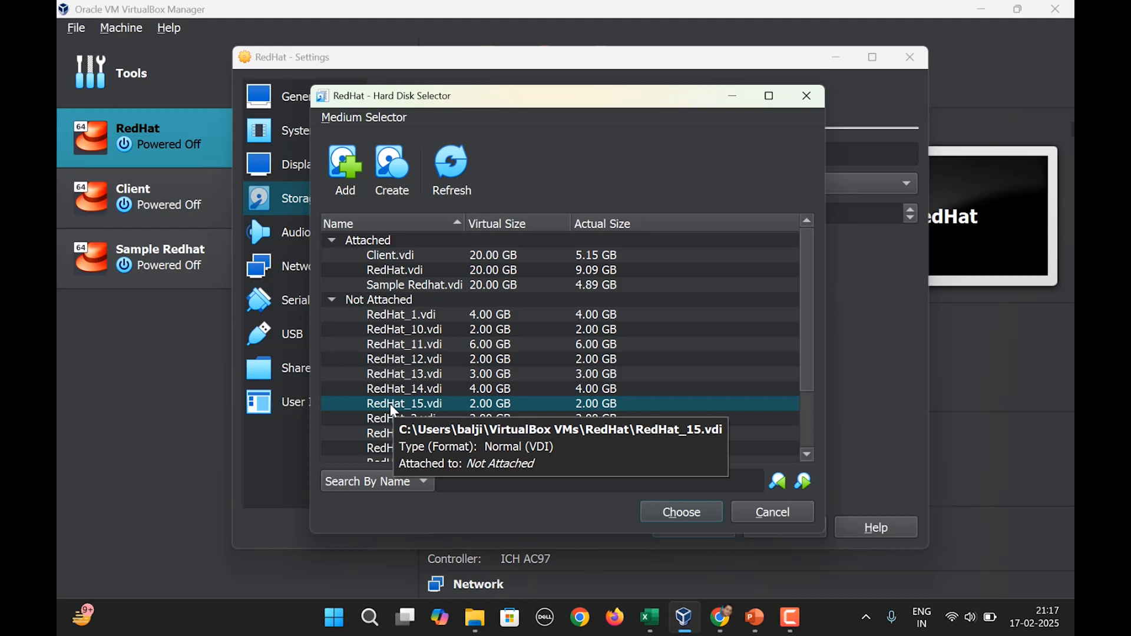
left_click(690, 519)
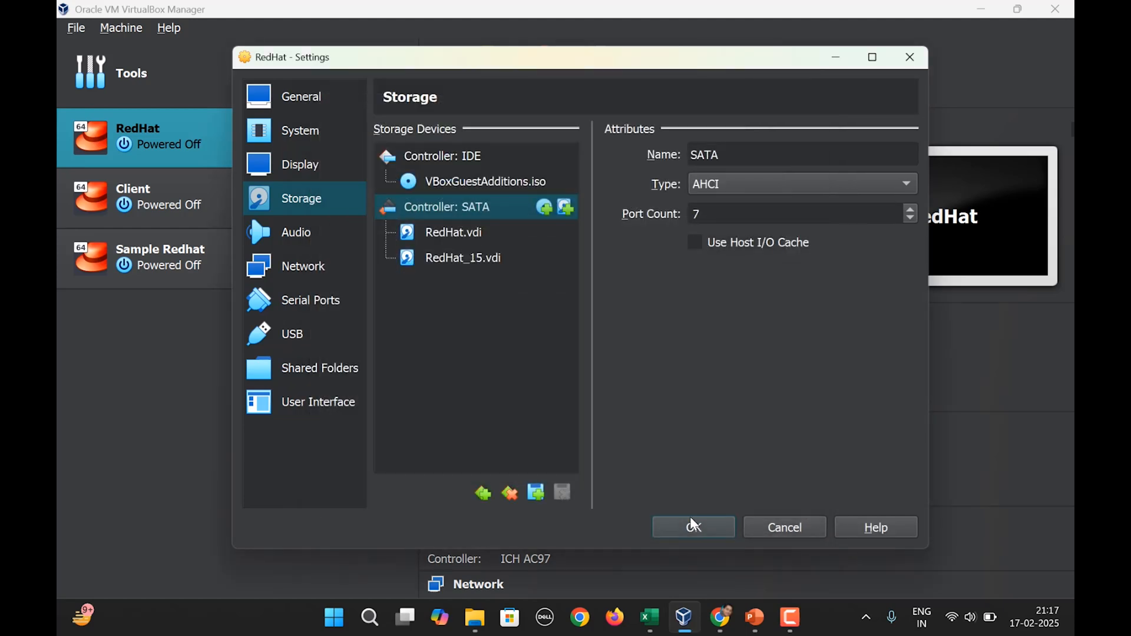
left_click(475, 266)
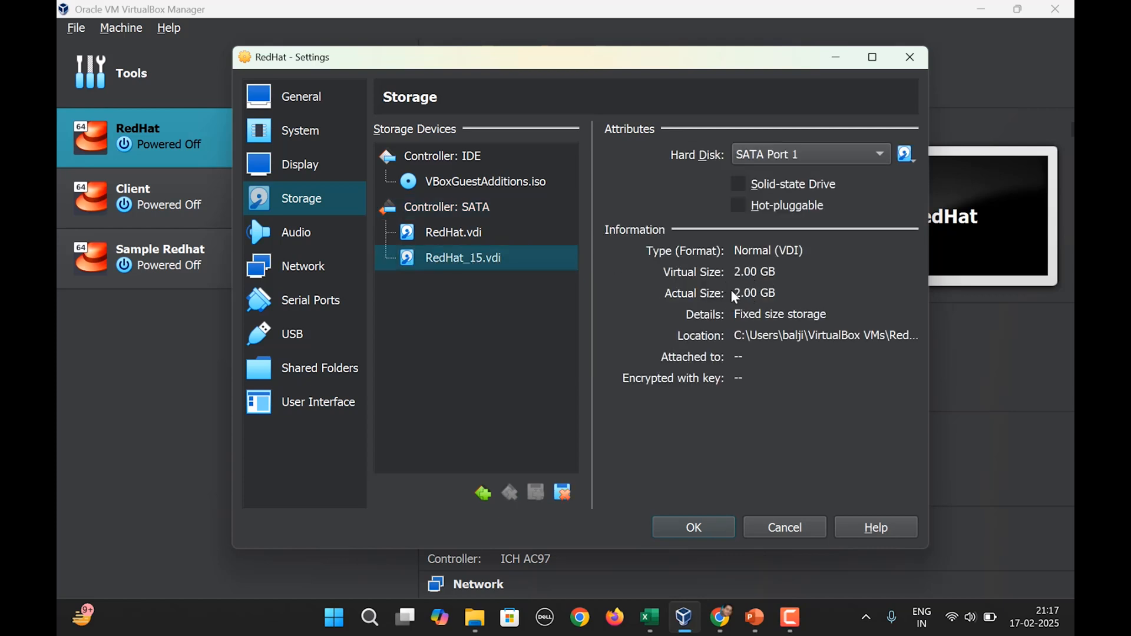
Step: Create another VDI hard disk for the SATA controller, 3 GB in size with its full size pre-allocated
left_click(439, 215)
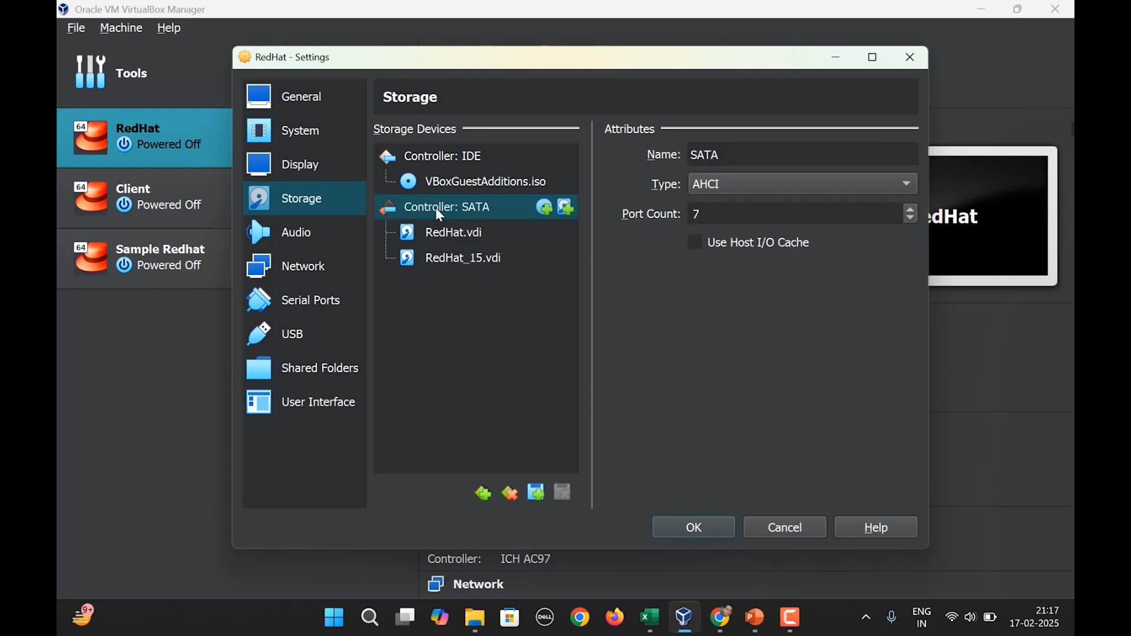
left_click(568, 208)
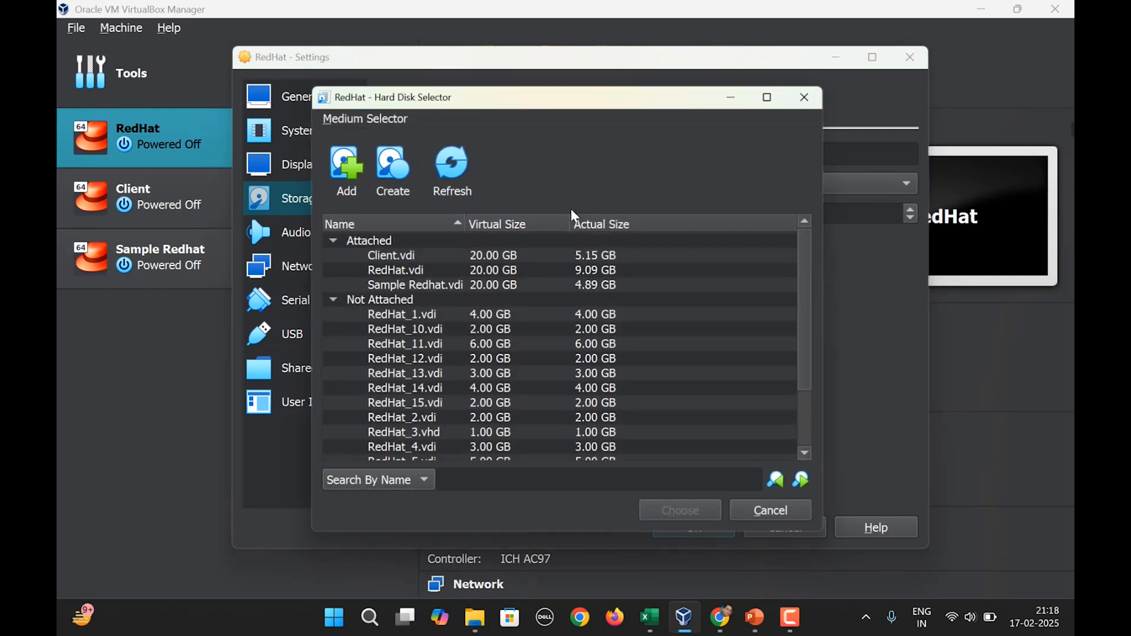
left_click(399, 181)
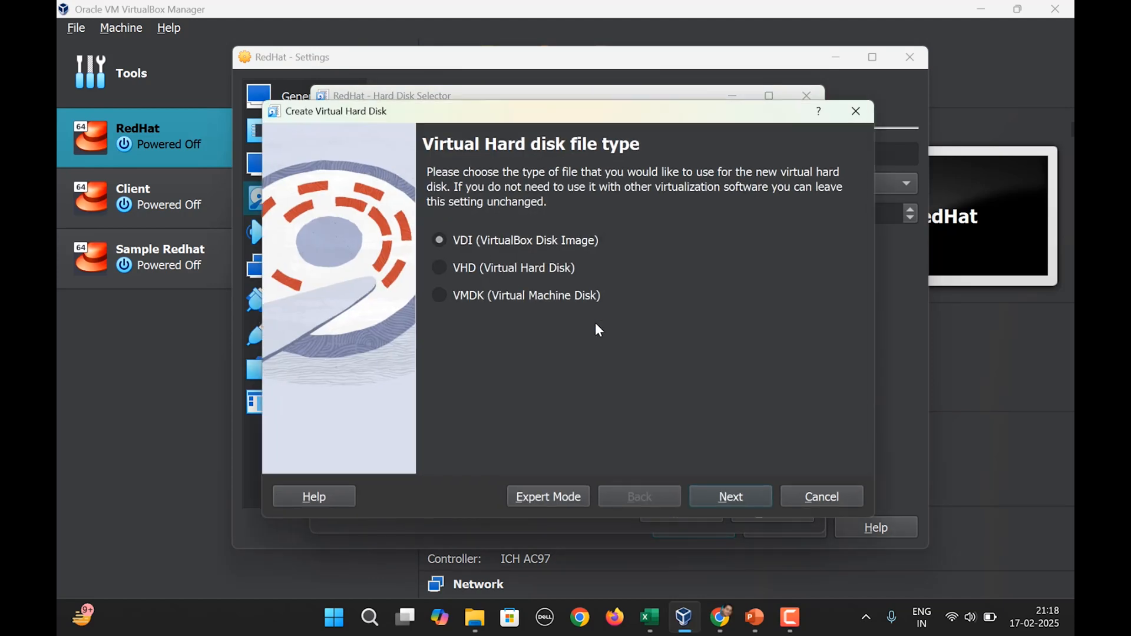
left_click(736, 494)
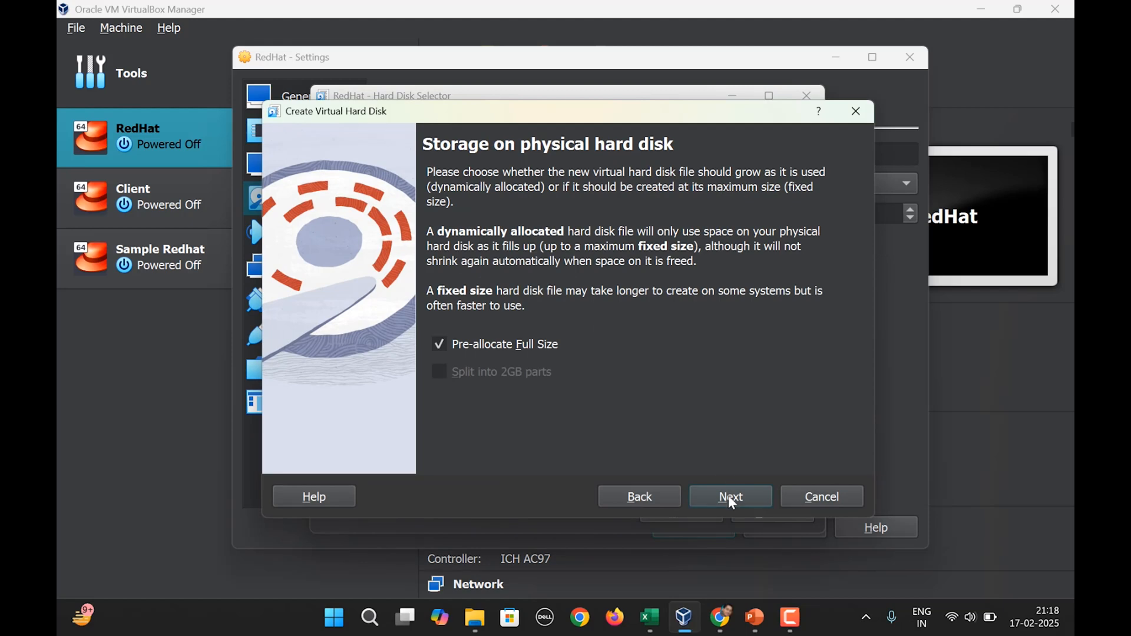
left_click(728, 497)
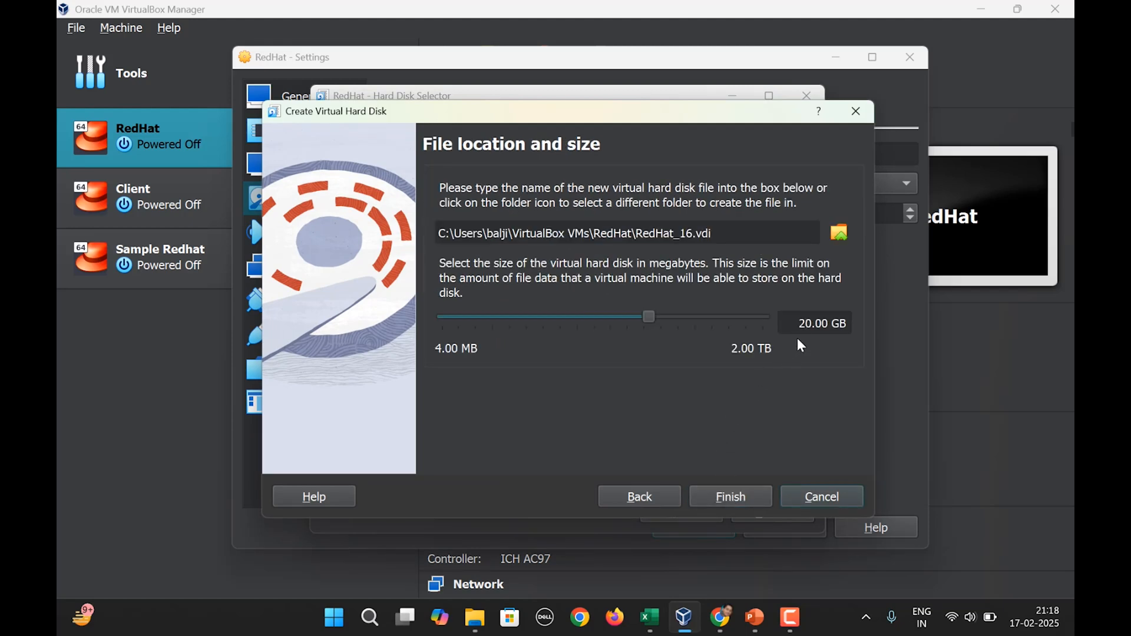
left_click(812, 323)
key("BackSpace")
key("BackSpace")
type("3")
left_click(728, 498)
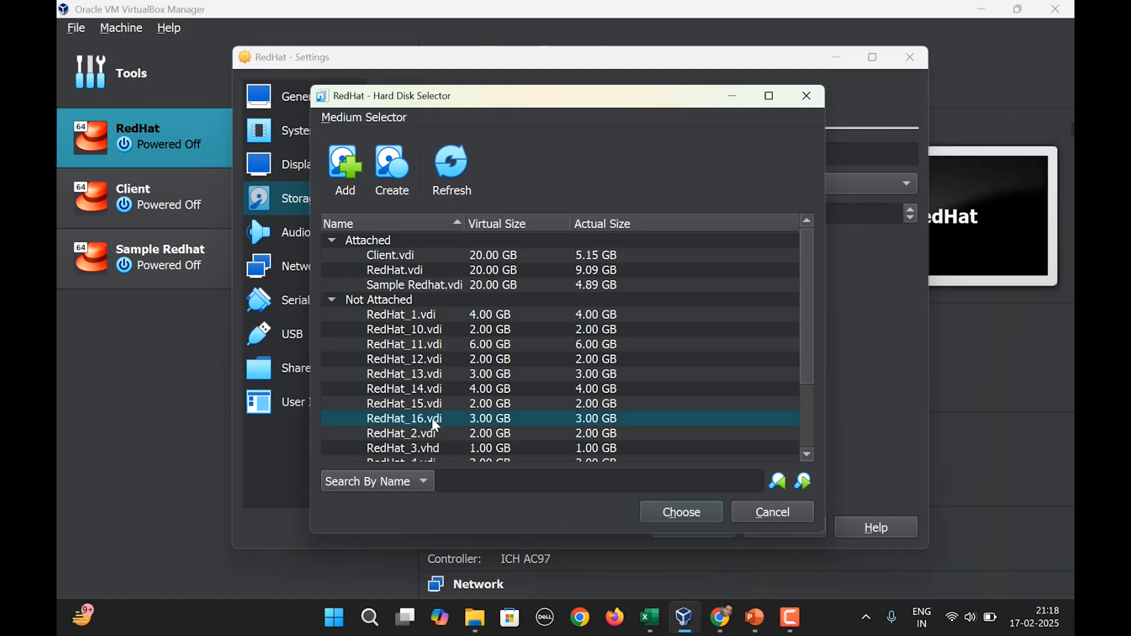
Step: Attach the new 3 GB disk to the SATA controller, check its details and save the machine settings
left_click(672, 513)
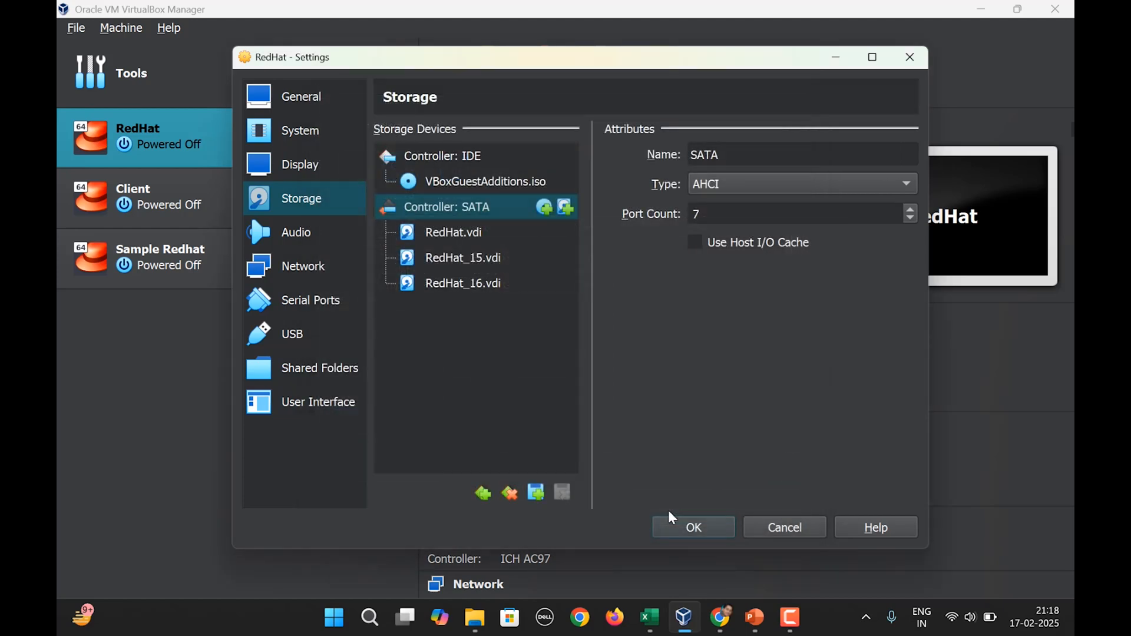
left_click(462, 285)
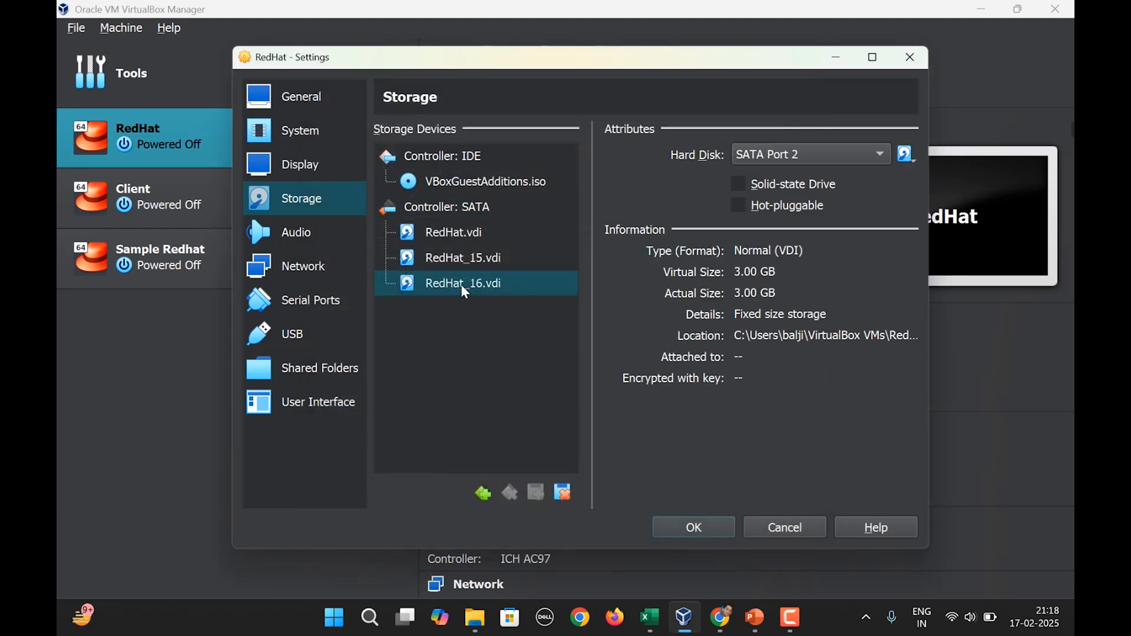
left_click(703, 527)
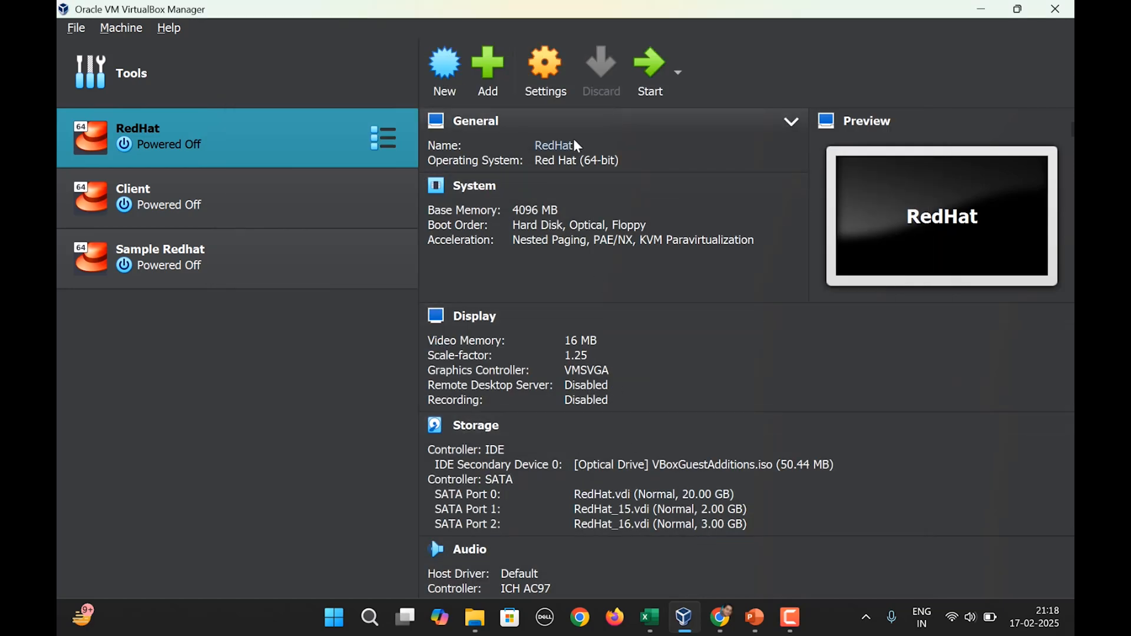
Step: Start the RedHat virtual machine and list its block devices with lsblk
left_click(655, 73)
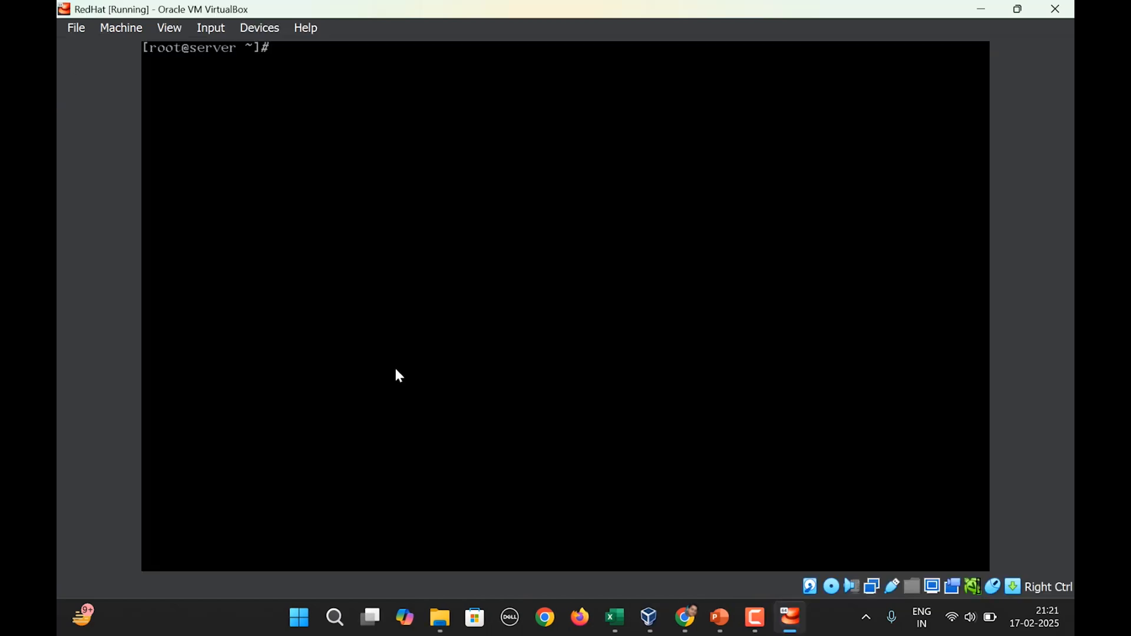
type("lsblk")
key("Return")
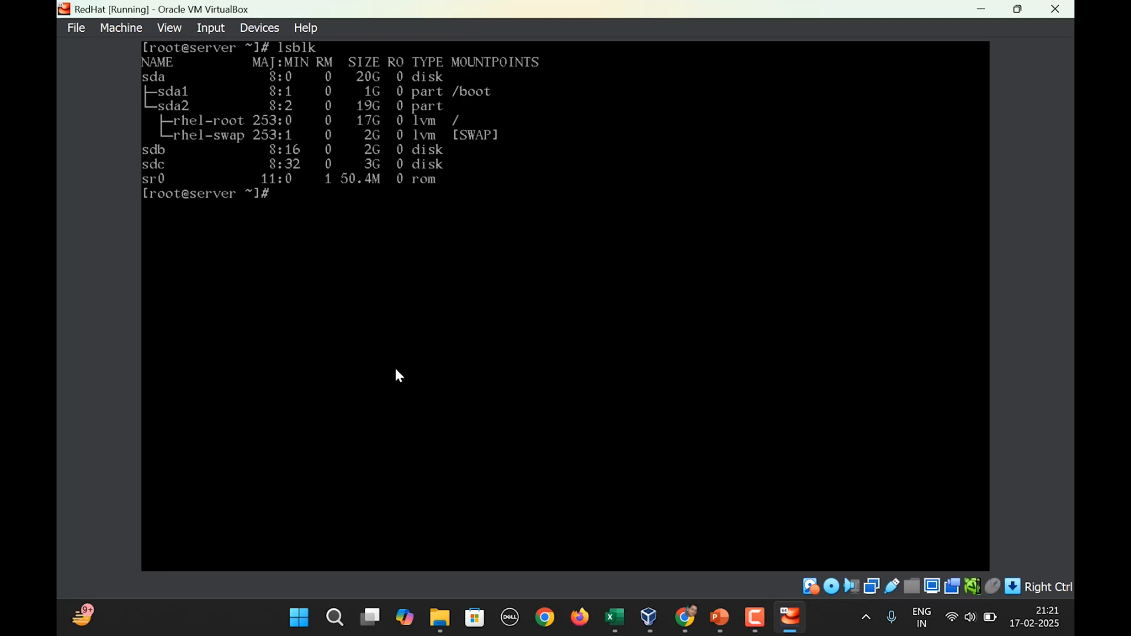